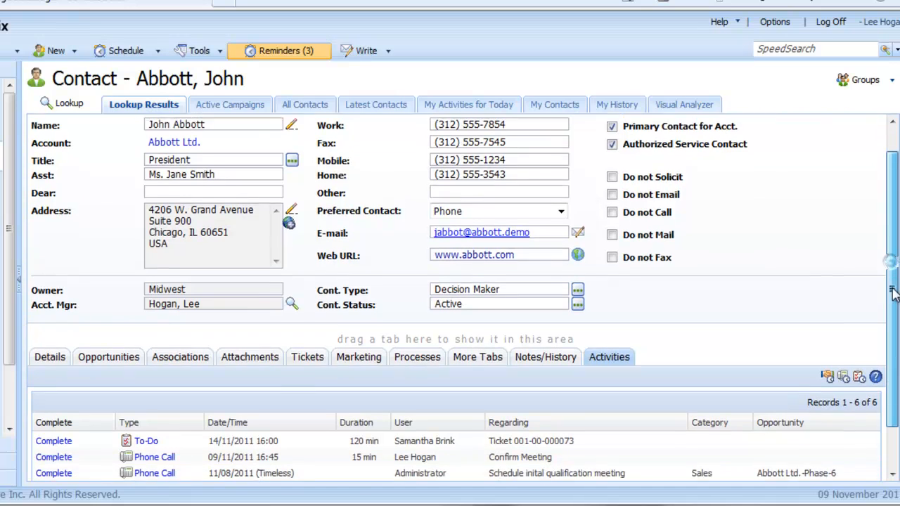
# Step: Extend the notes of the contact's Confirm Meeting phone call to "Check meeting details and phone number" and save the activity
pyautogui.scroll(-3, 891, 273)
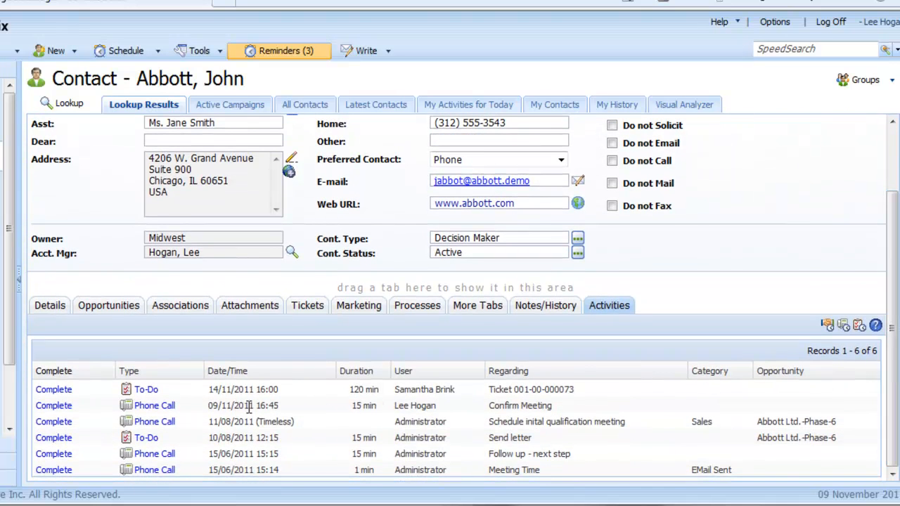
pyautogui.click(155, 407)
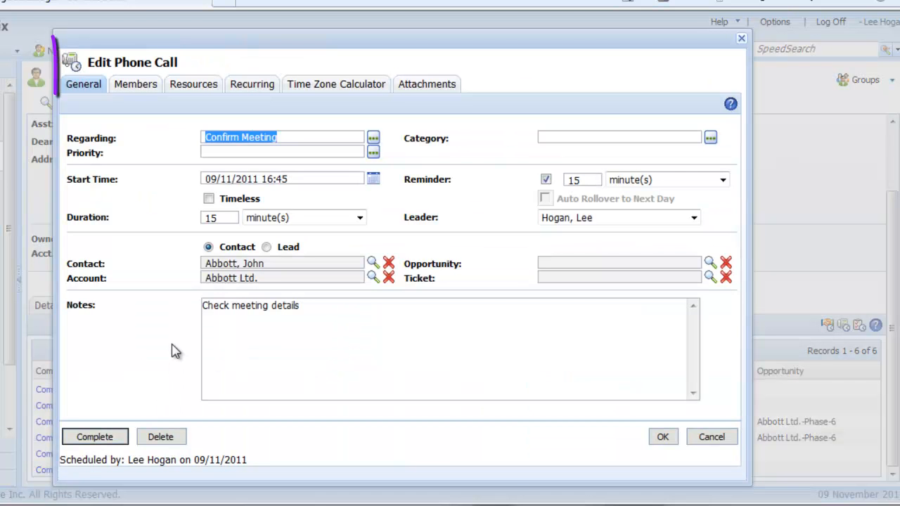
pyautogui.click(309, 310)
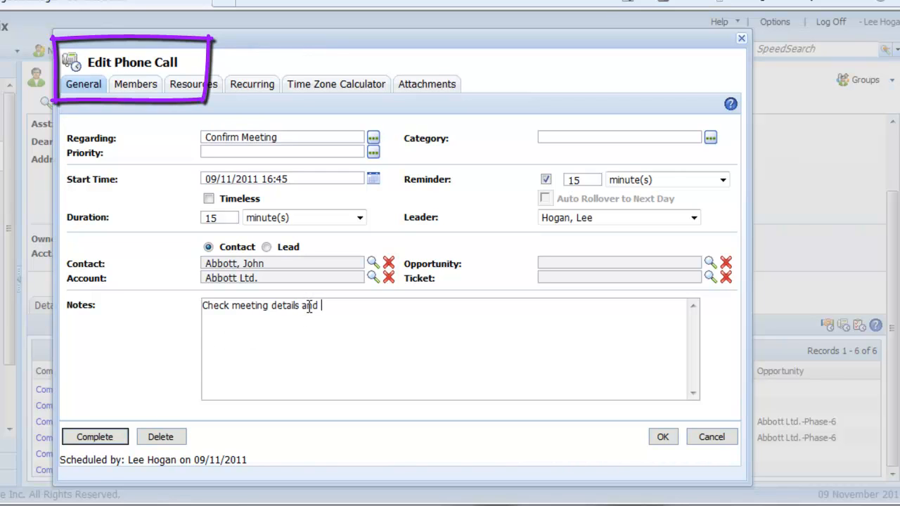
pyautogui.write('and phone number')
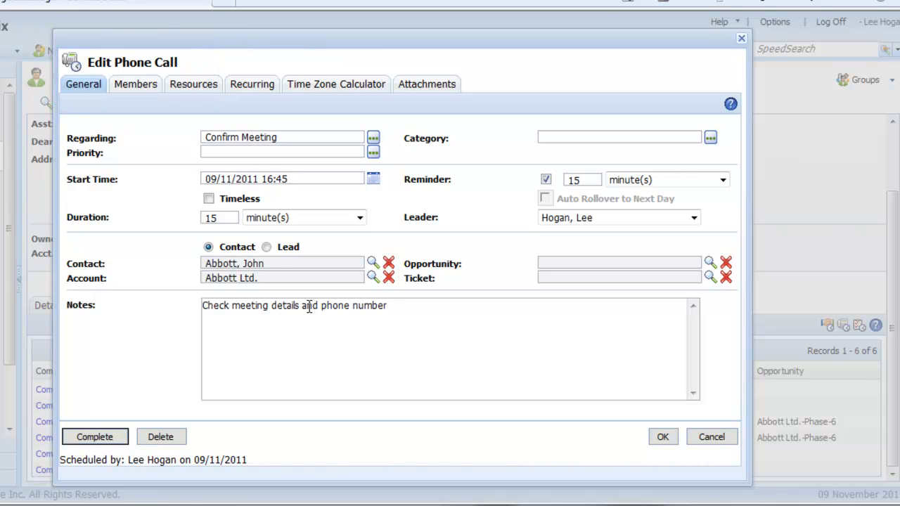
pyautogui.click(660, 437)
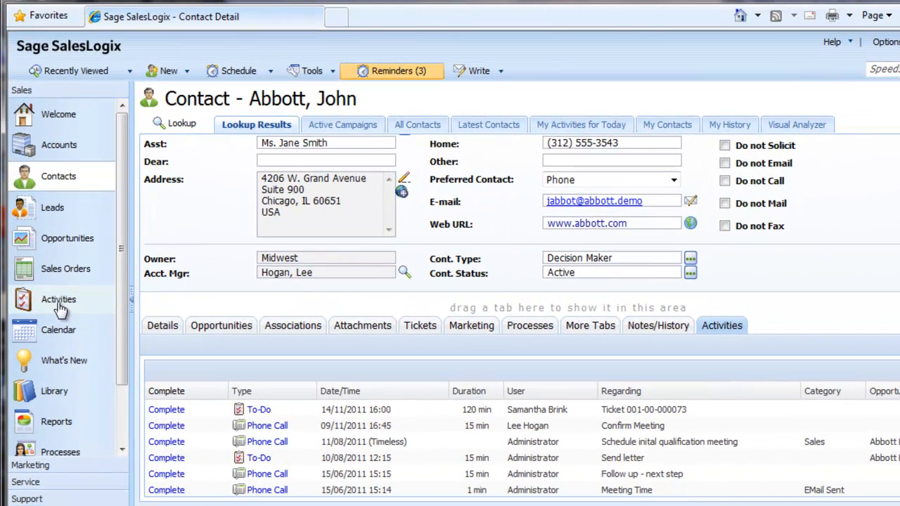
# Step: View the Review proposal meeting's edit form from the list of all open activities, and close it without changes
pyautogui.click(59, 304)
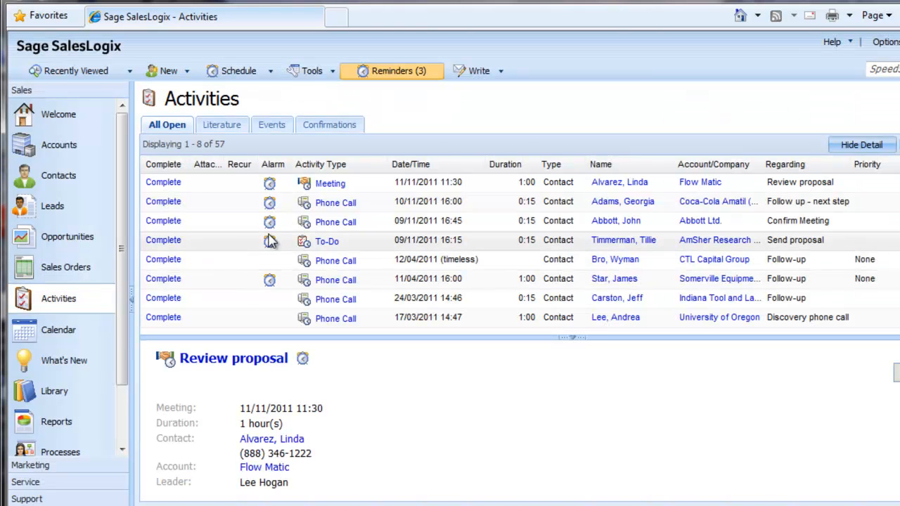
pyautogui.click(330, 186)
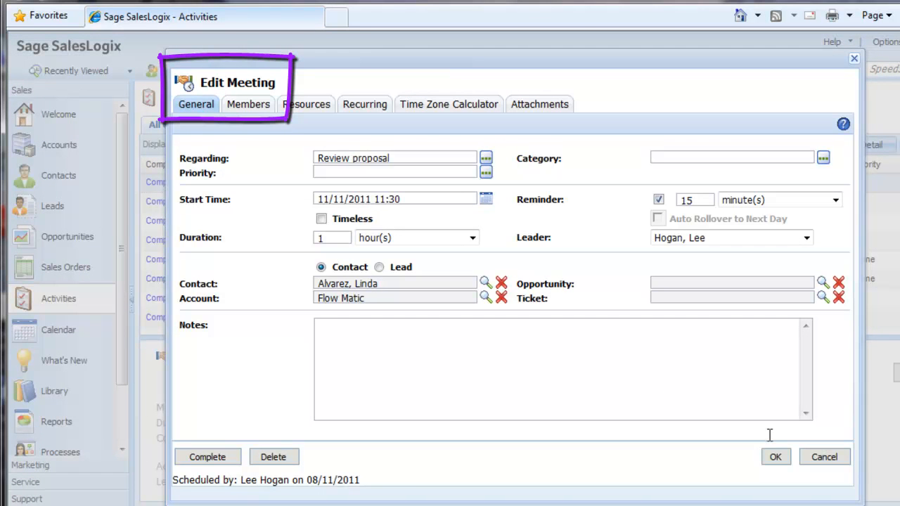
pyautogui.click(822, 458)
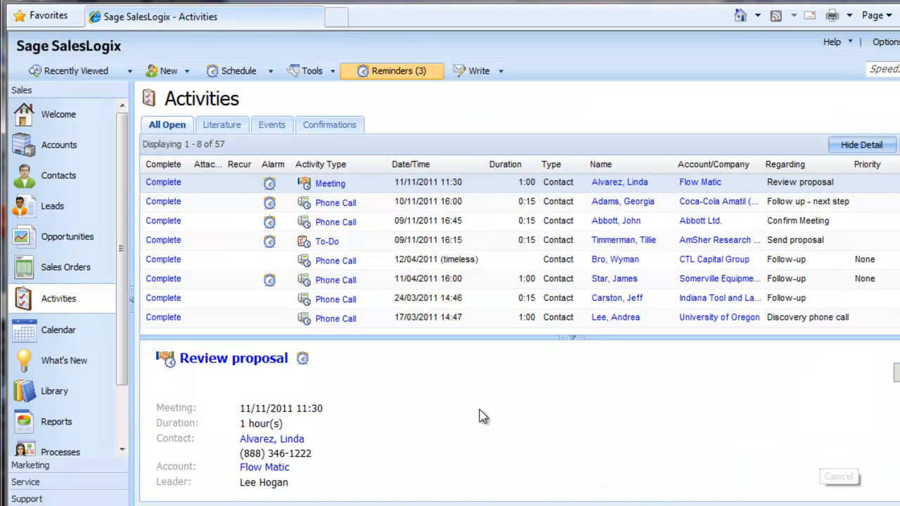
# Step: View the edit form of the 11:30 - 12:30 meeting from the calendar, and close it without changes
pyautogui.click(64, 337)
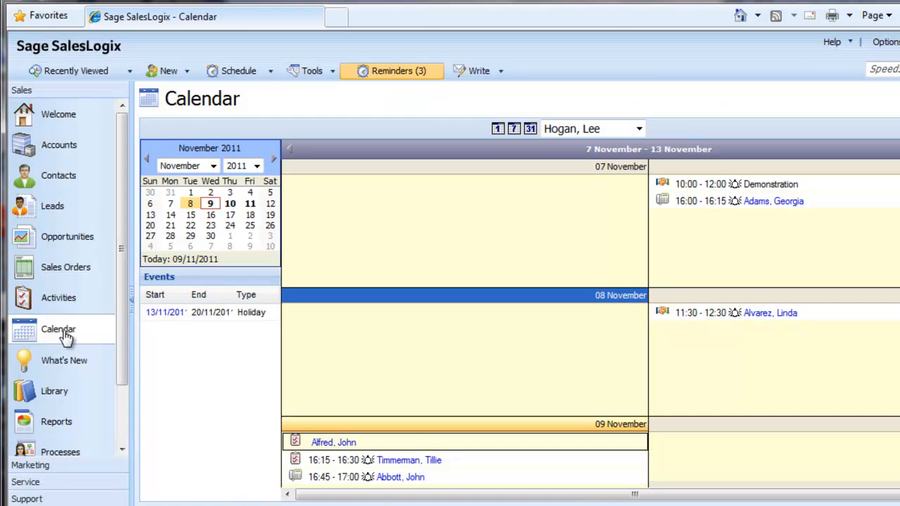
pyautogui.rightClick(690, 321)
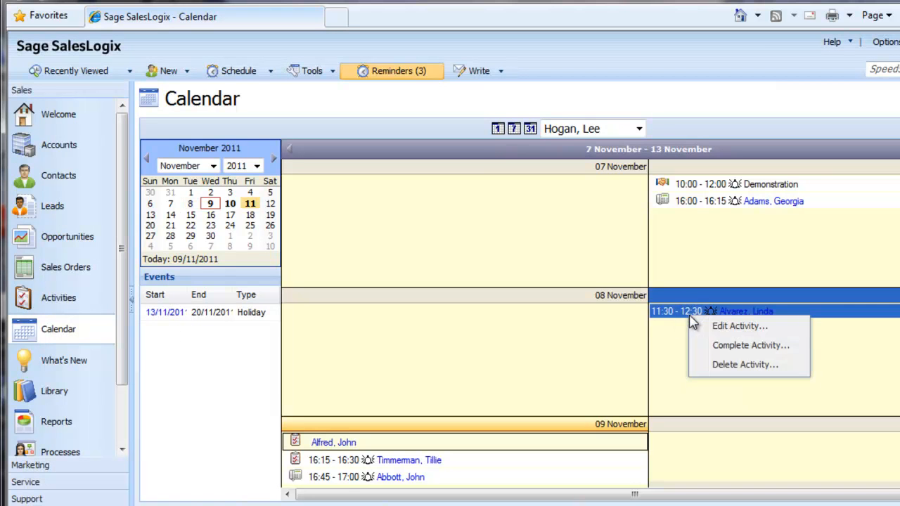
pyautogui.click(724, 327)
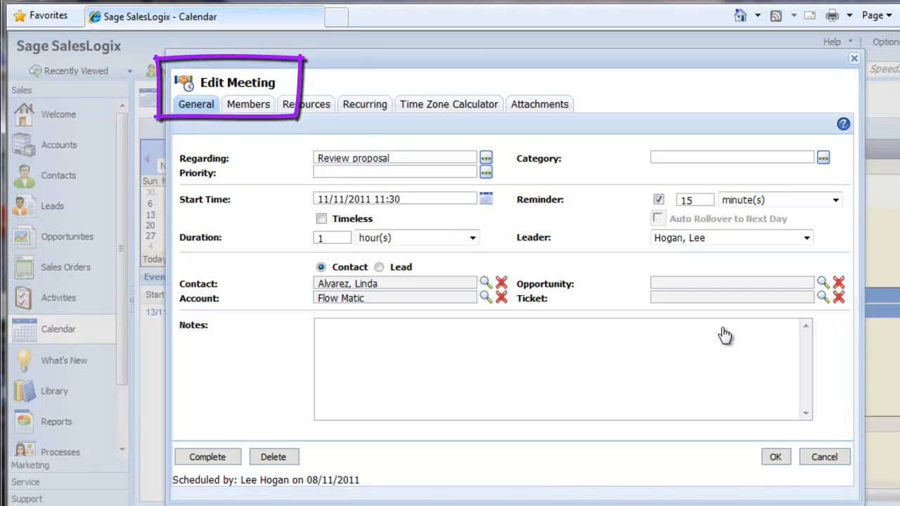
pyautogui.click(824, 458)
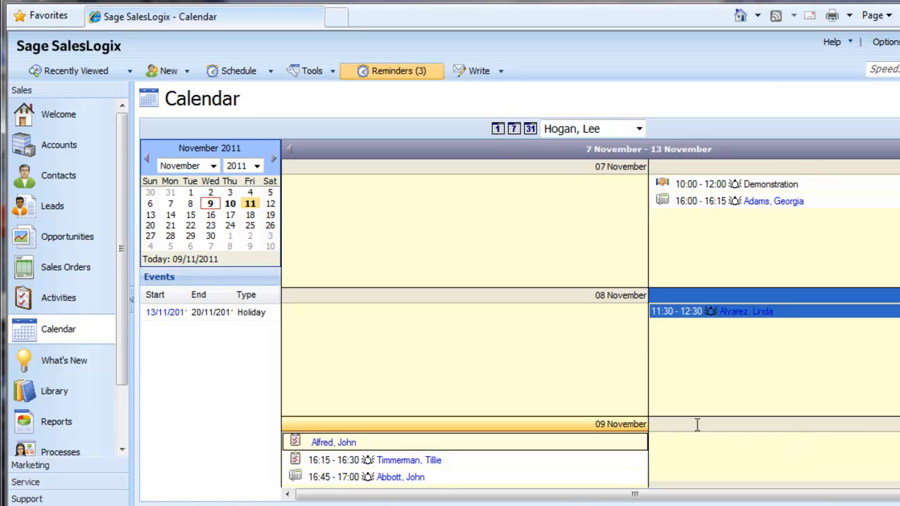
# Step: Begin completing the contact's Confirm Meeting phone call, adding "All information gathered - need to organise meeting" above the existing notes
pyautogui.click(69, 182)
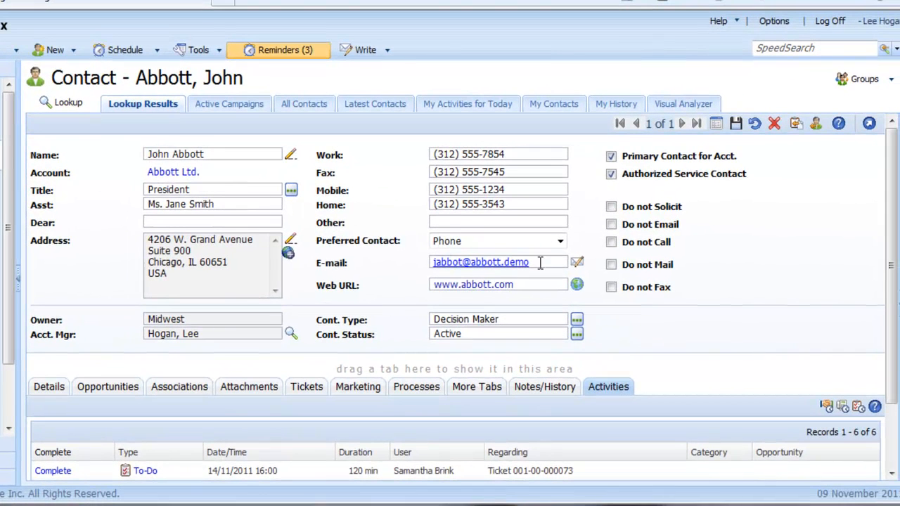
pyautogui.moveTo(893, 303); pyautogui.dragTo(895, 376)
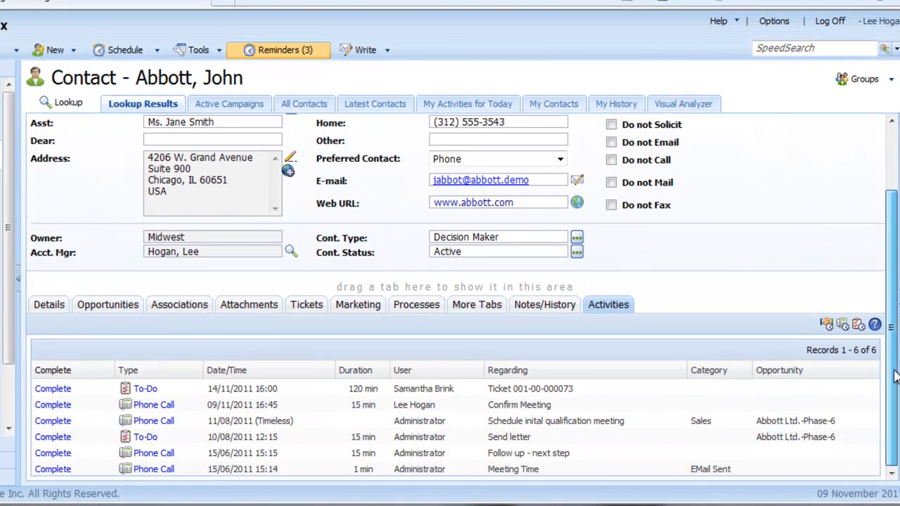
pyautogui.click(56, 405)
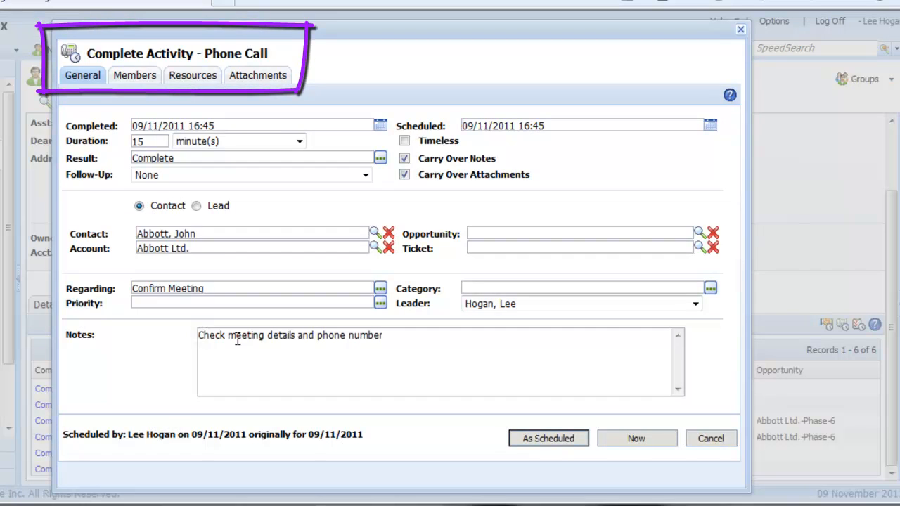
pyautogui.press('Return')
pyautogui.press('Return')
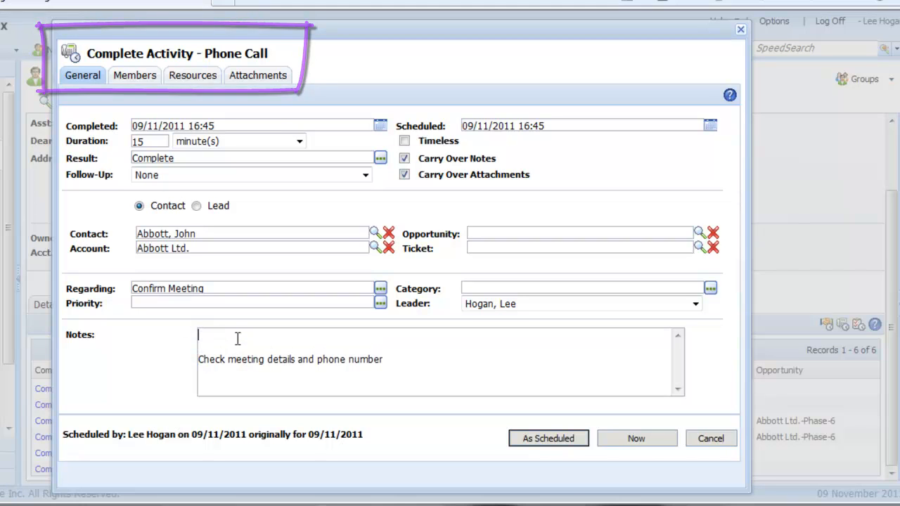
pyautogui.write('All inform')
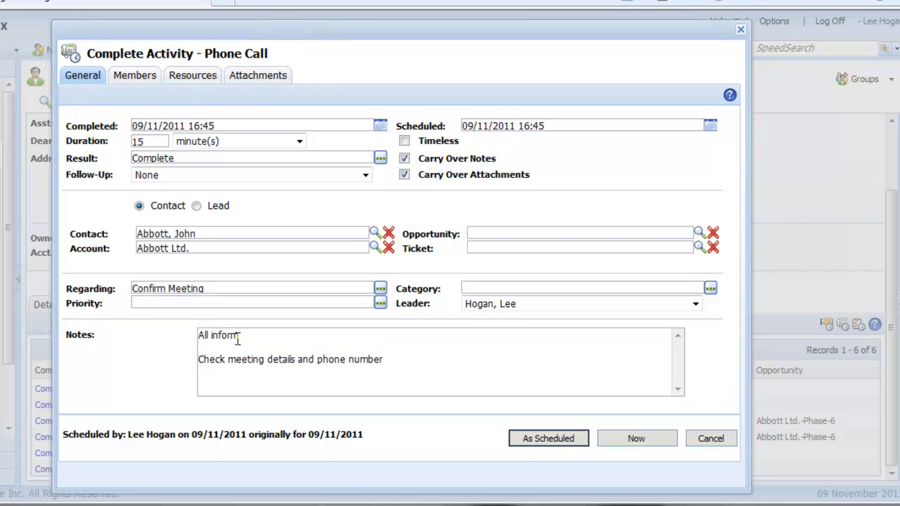
pyautogui.write('ation gathered - need to organise meeting')
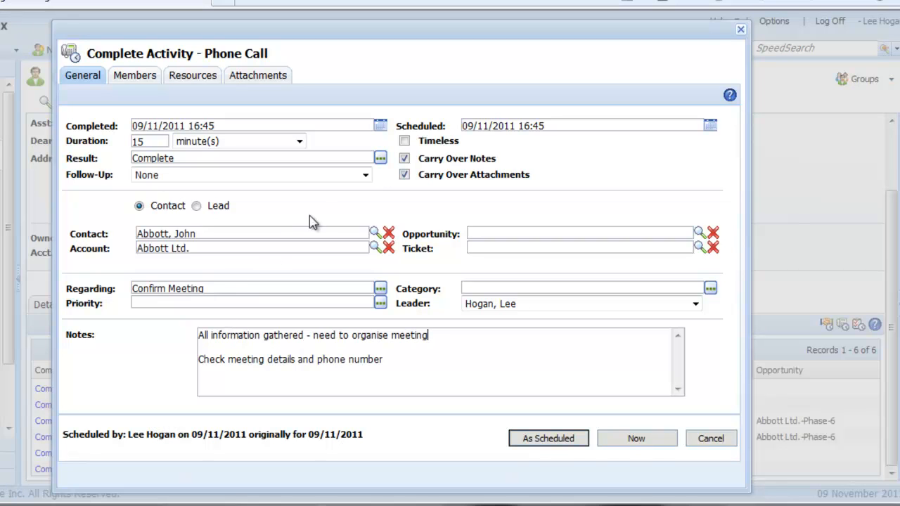
# Step: Choose Meeting as the phone call's follow-up and complete the call as scheduled
pyautogui.click(366, 175)
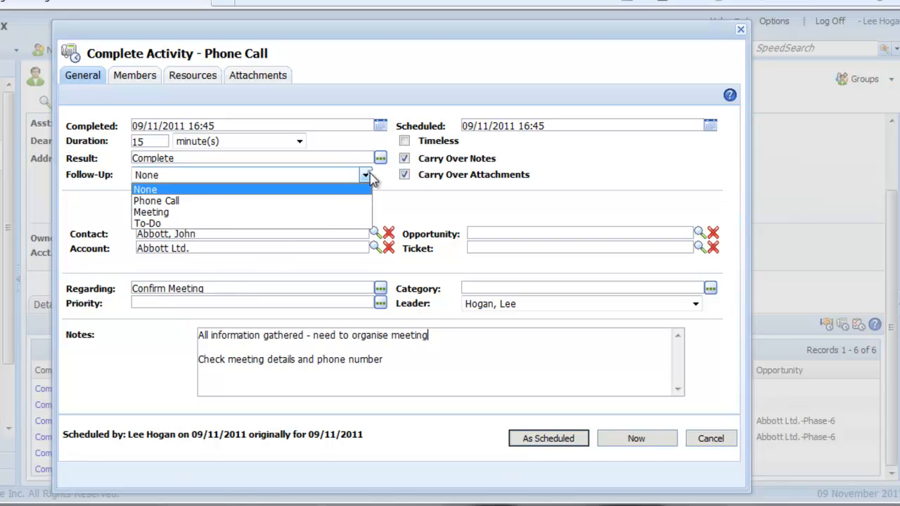
pyautogui.click(331, 213)
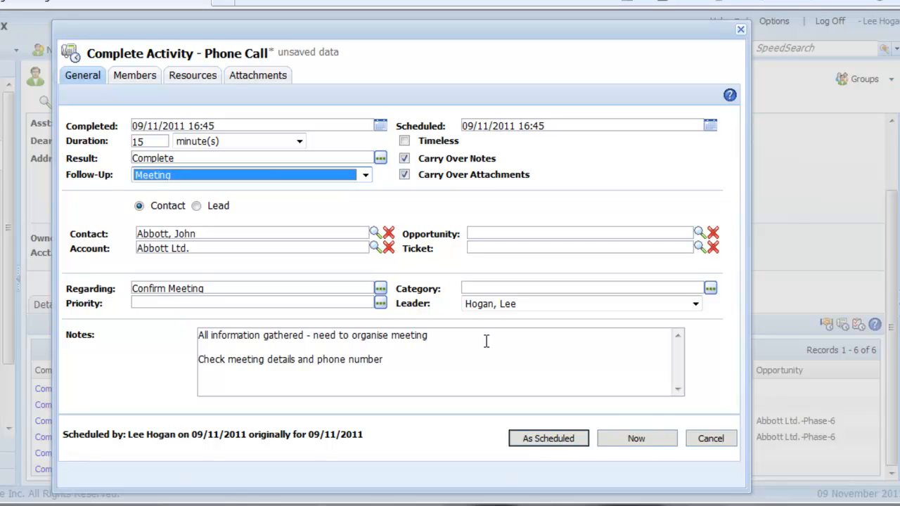
pyautogui.click(544, 438)
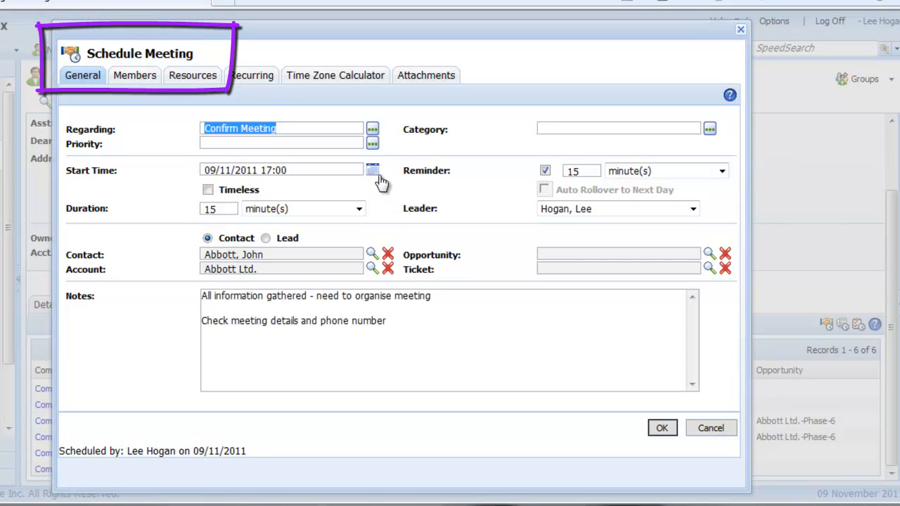
# Step: Set the follow-up meeting's regarding to Demonstration and its start time to 14/11/2011 15:00
pyautogui.click(372, 130)
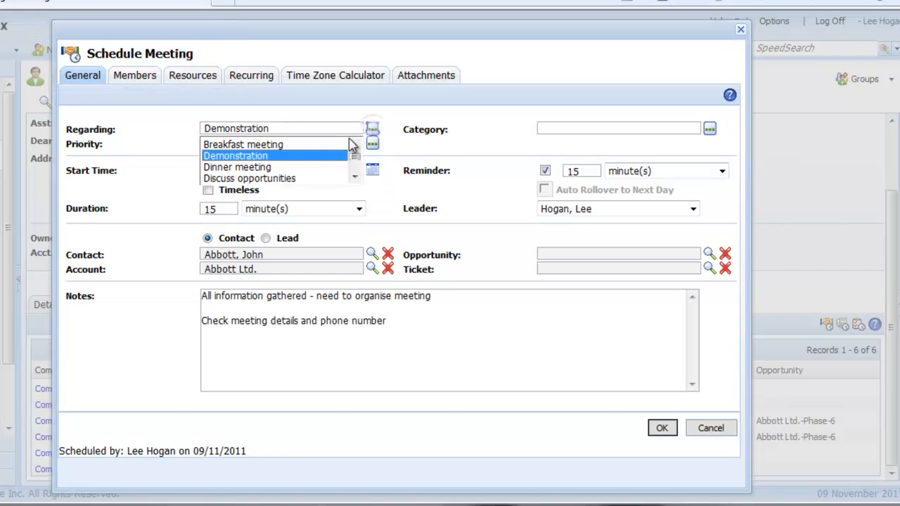
pyautogui.click(316, 156)
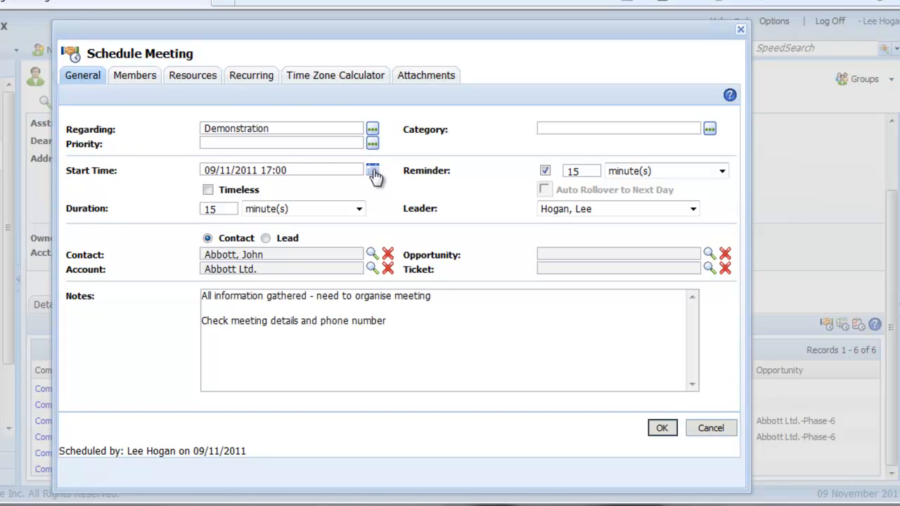
pyautogui.click(370, 171)
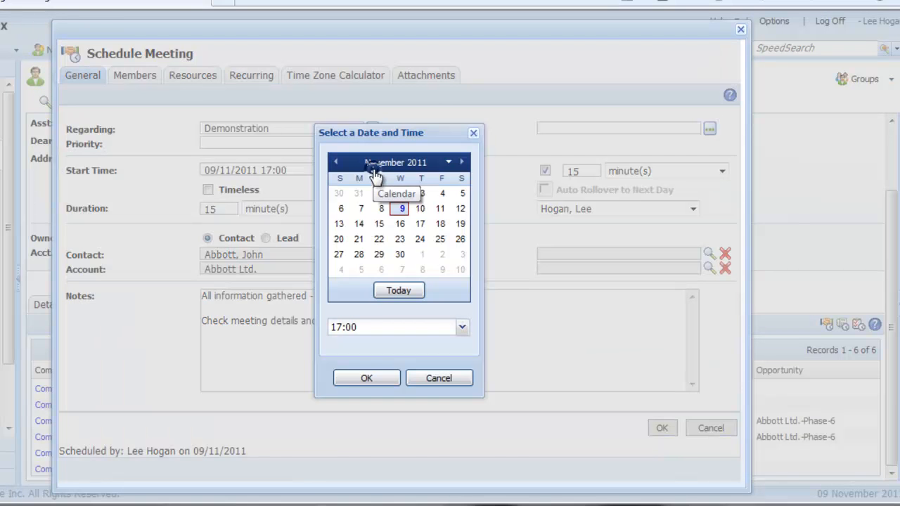
pyautogui.click(360, 223)
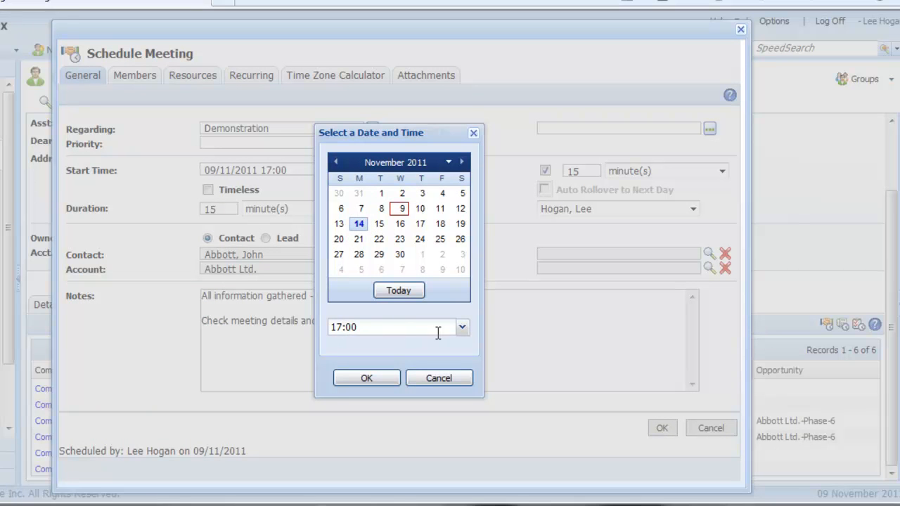
pyautogui.click(462, 327)
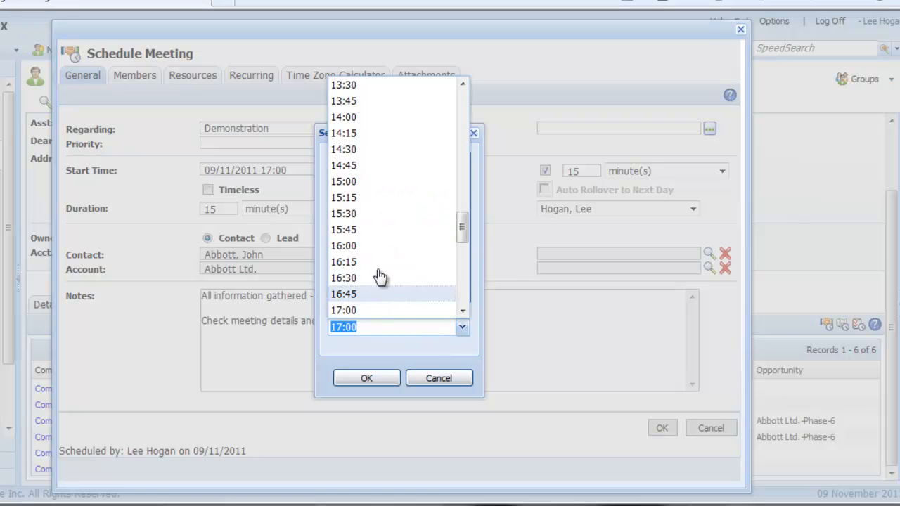
pyautogui.click(344, 182)
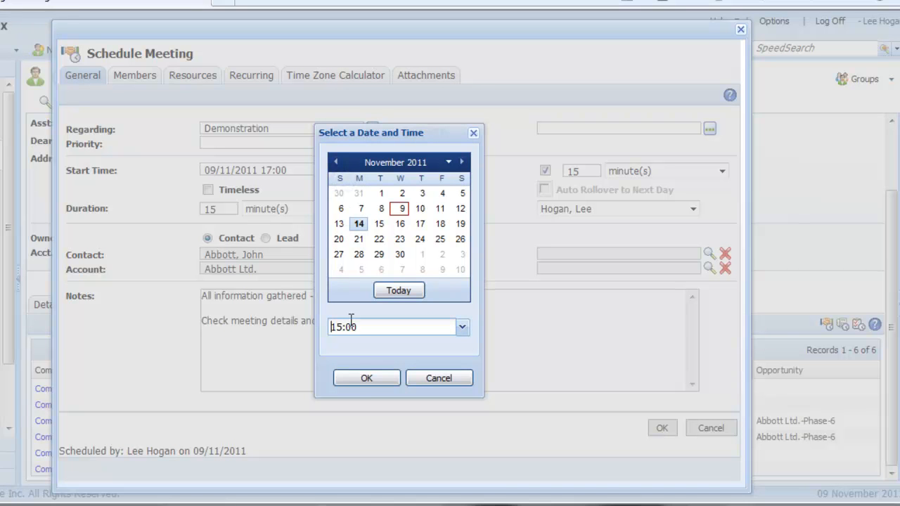
pyautogui.click(359, 380)
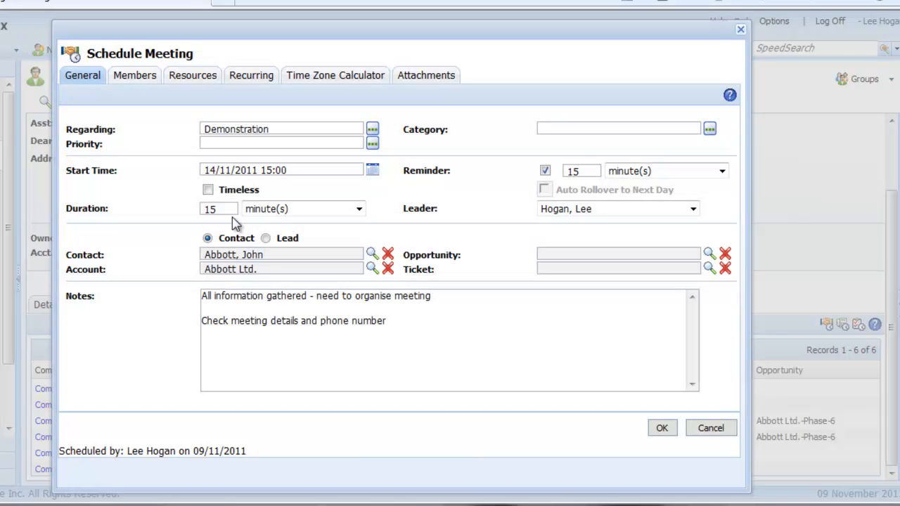
# Step: Set the follow-up meeting's duration to 1 hour
pyautogui.moveTo(225, 208); pyautogui.dragTo(203, 209)
pyautogui.write('1')
pyautogui.click(360, 209)
pyautogui.click(355, 236)
# Step: Add "demo SalesLogix" above the existing notes of the follow-up meeting and schedule it
pyautogui.click(202, 296)
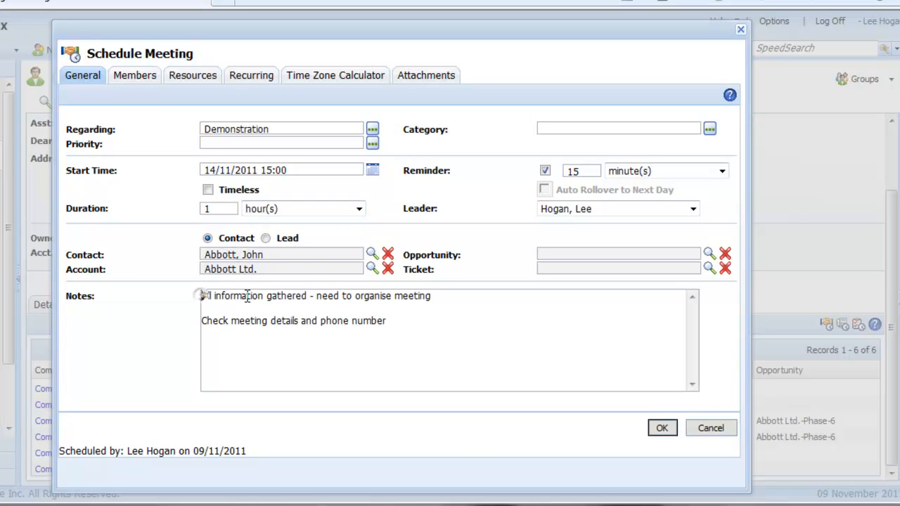
pyautogui.press('Return')
pyautogui.press('Return')
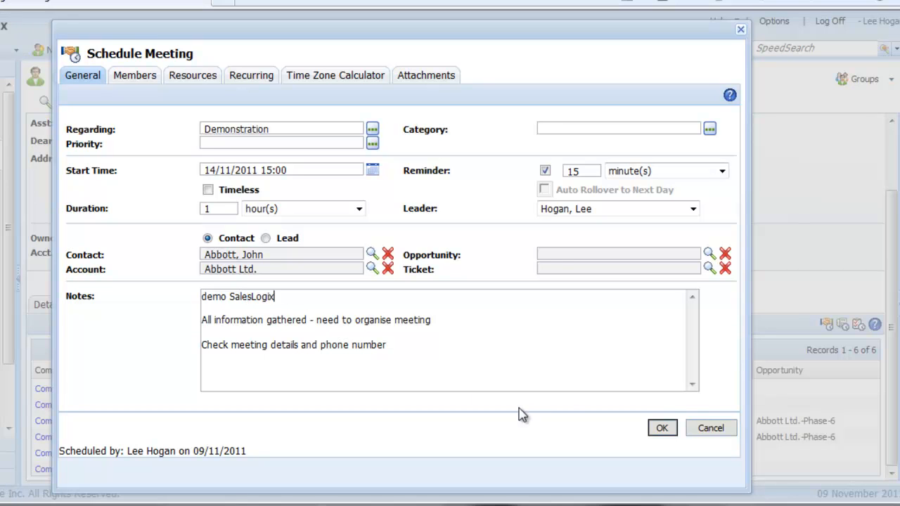
pyautogui.click(662, 428)
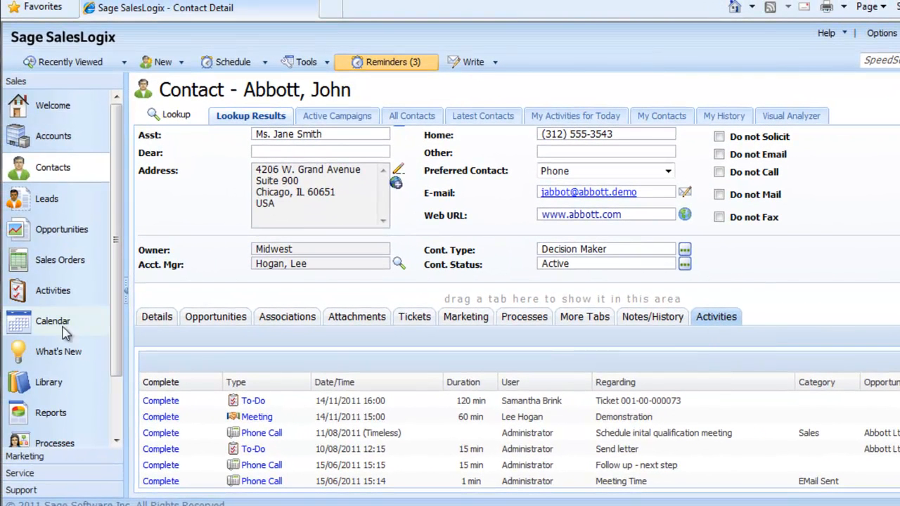
# Step: View the completion form of the "Follow up - next step" phone call dated 10/11/2011 from the activities list, and cancel it
pyautogui.click(52, 296)
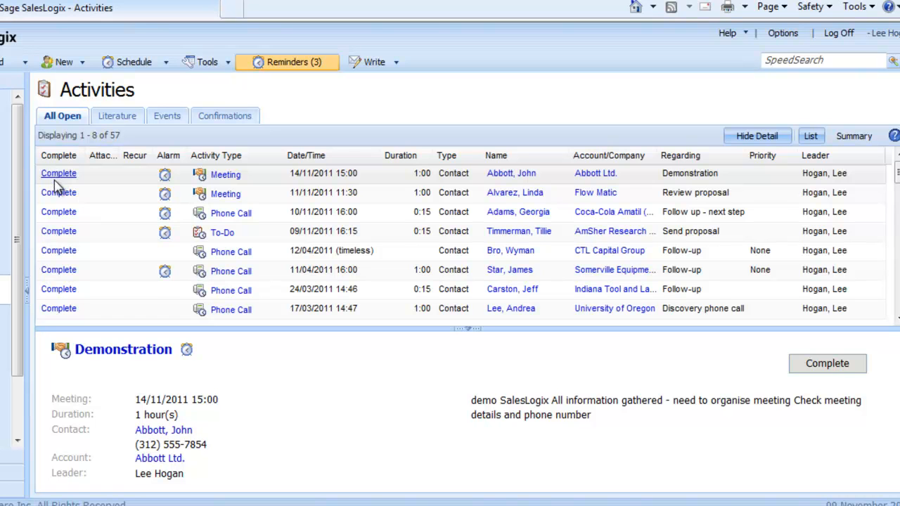
pyautogui.click(106, 215)
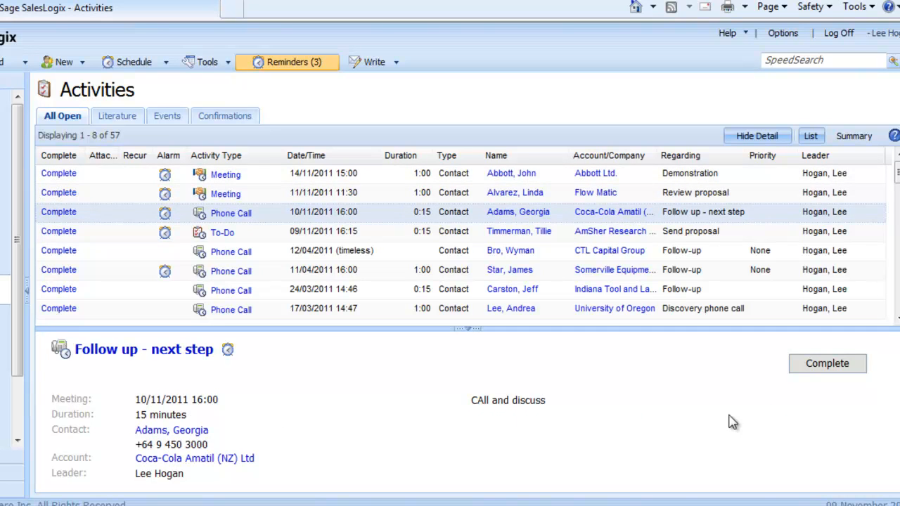
pyautogui.click(828, 364)
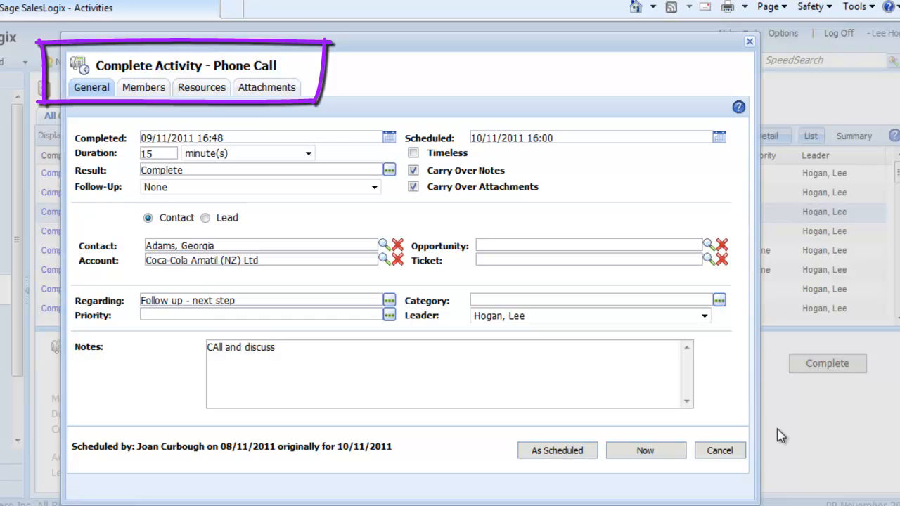
pyautogui.click(721, 451)
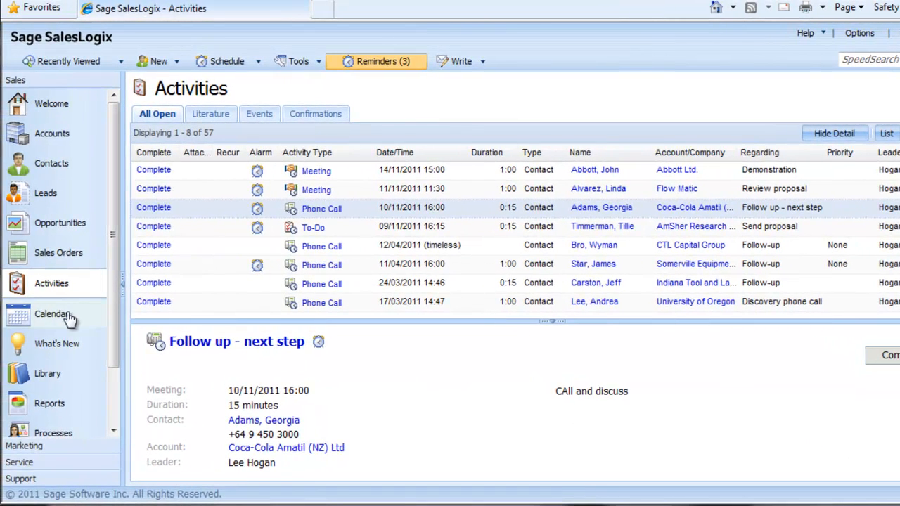
# Step: View the completion form of the 11:30 meeting on 11 November from the calendar, and cancel it
pyautogui.click(57, 316)
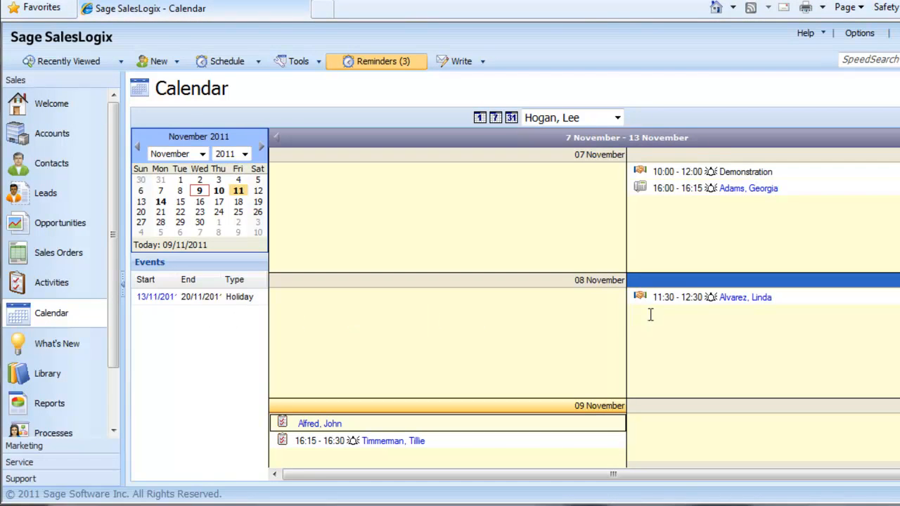
pyautogui.click(666, 301)
pyautogui.rightClick(668, 304)
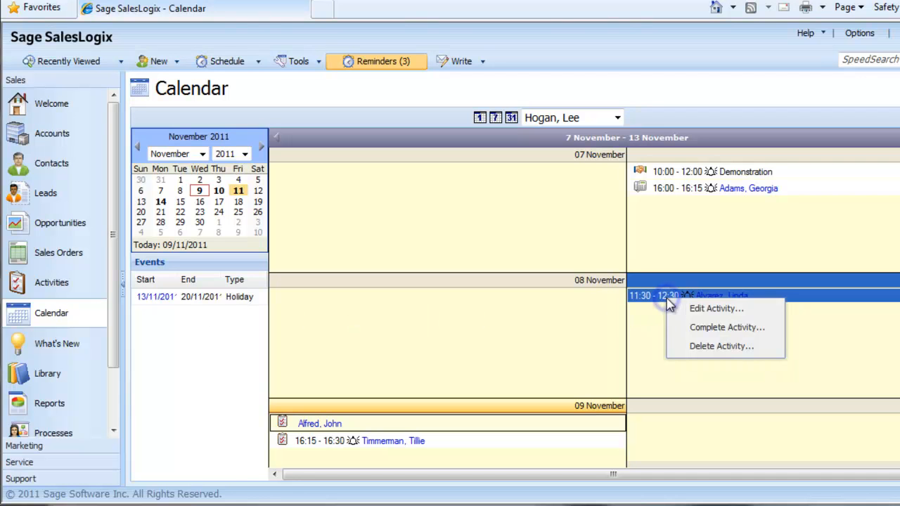
pyautogui.click(699, 330)
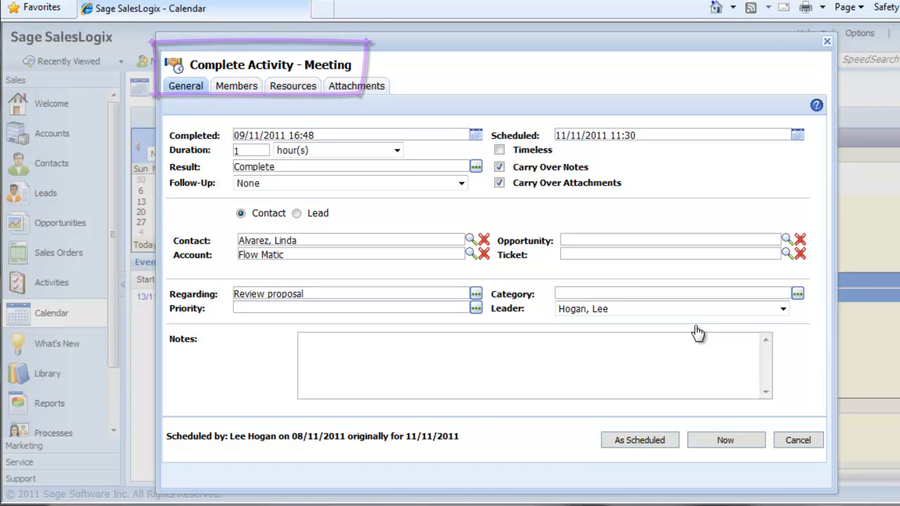
pyautogui.click(791, 441)
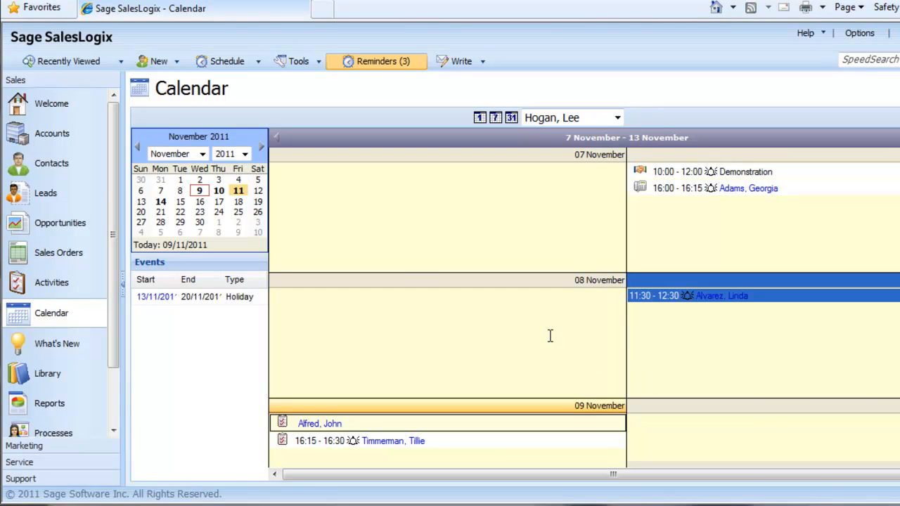
# Step: Return to the contact record and preview the notes of the completed "Confirm Meeting" phone call in its notes and history
pyautogui.click(61, 166)
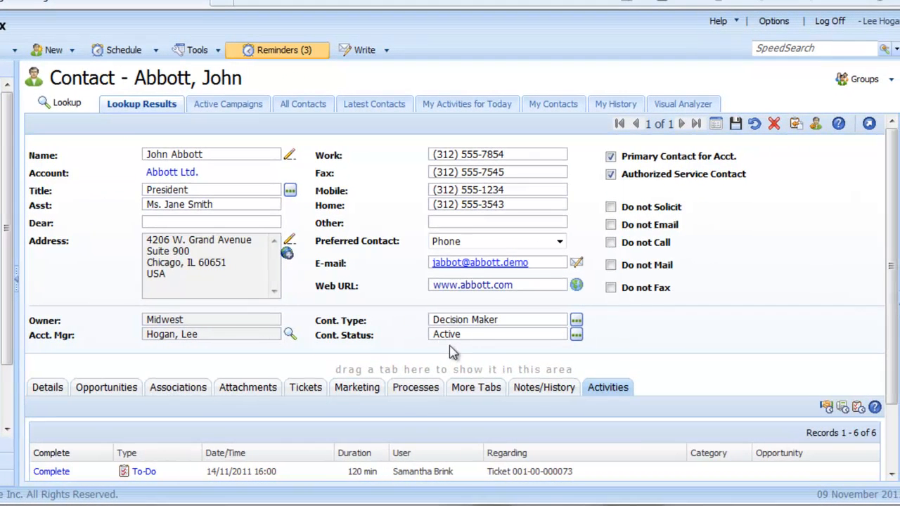
pyautogui.click(536, 391)
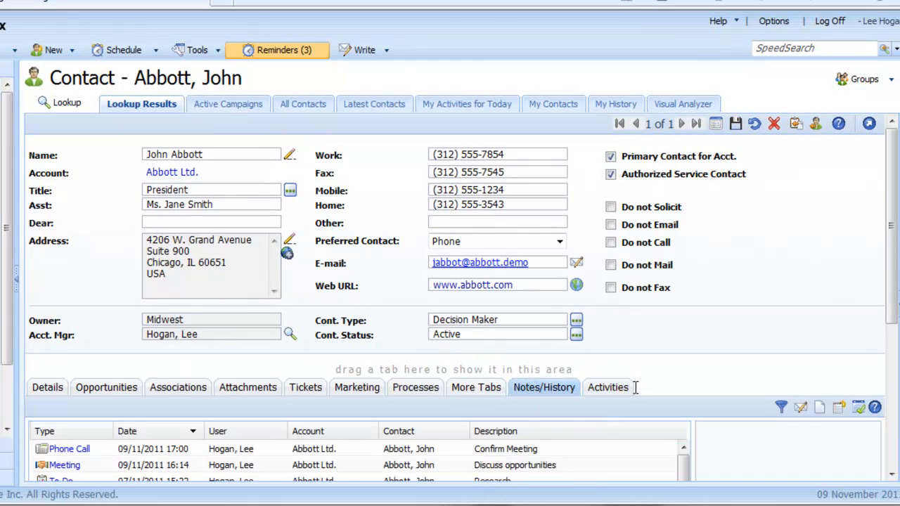
pyautogui.moveTo(892, 257); pyautogui.dragTo(897, 394)
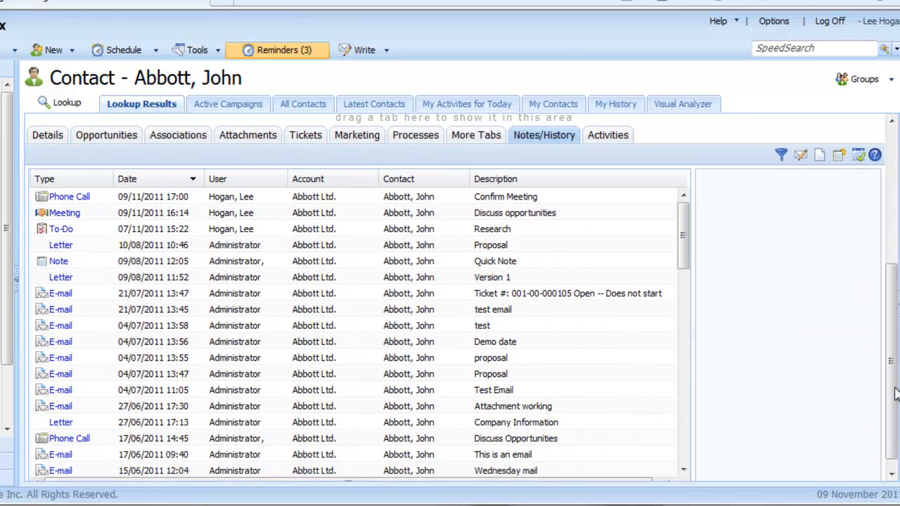
pyautogui.click(352, 199)
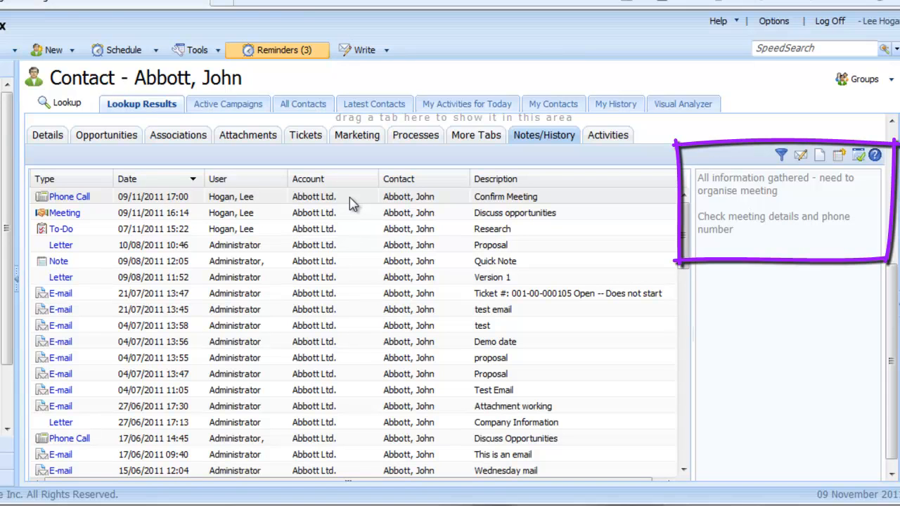
# Step: Add "Invited delegates" after the first line of the completed "Confirm Meeting" phone call's notes, save it and preview the notes
pyautogui.click(74, 198)
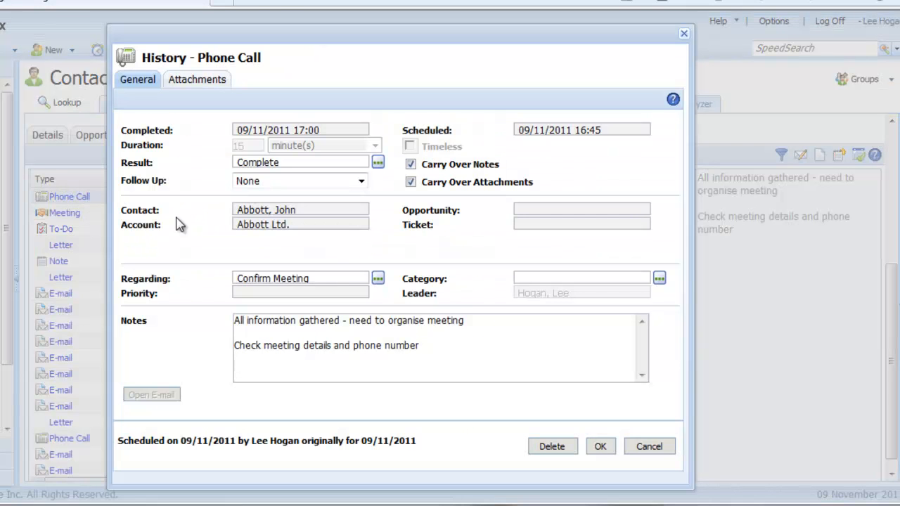
pyautogui.click(475, 321)
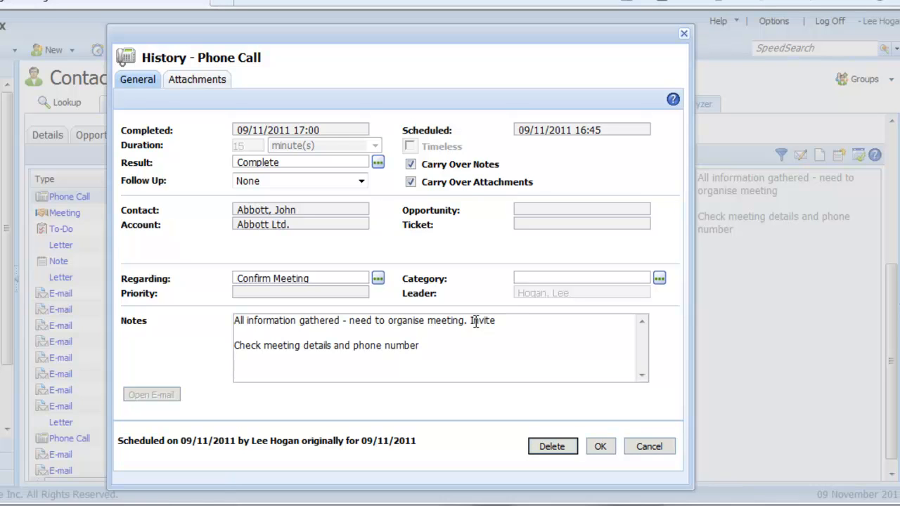
pyautogui.write('Invited delegates')
pyautogui.click(600, 447)
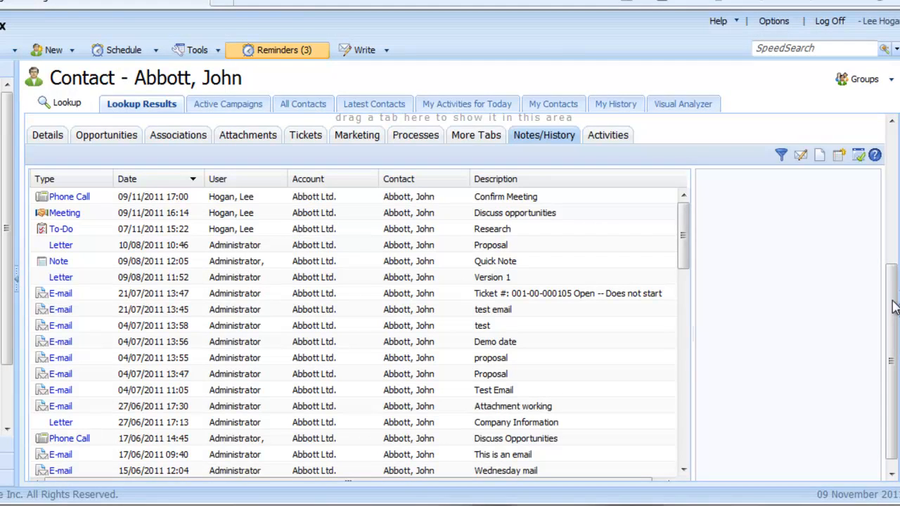
pyautogui.scroll(3, 894, 306)
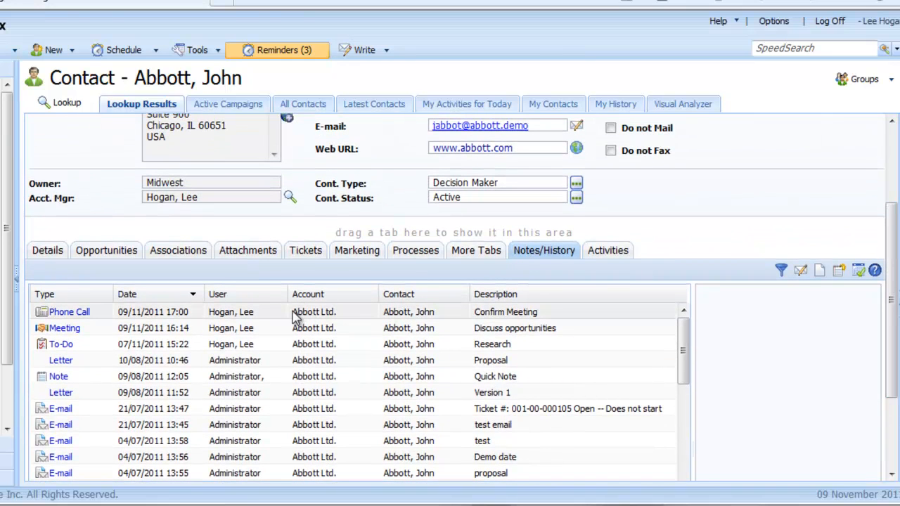
pyautogui.click(298, 312)
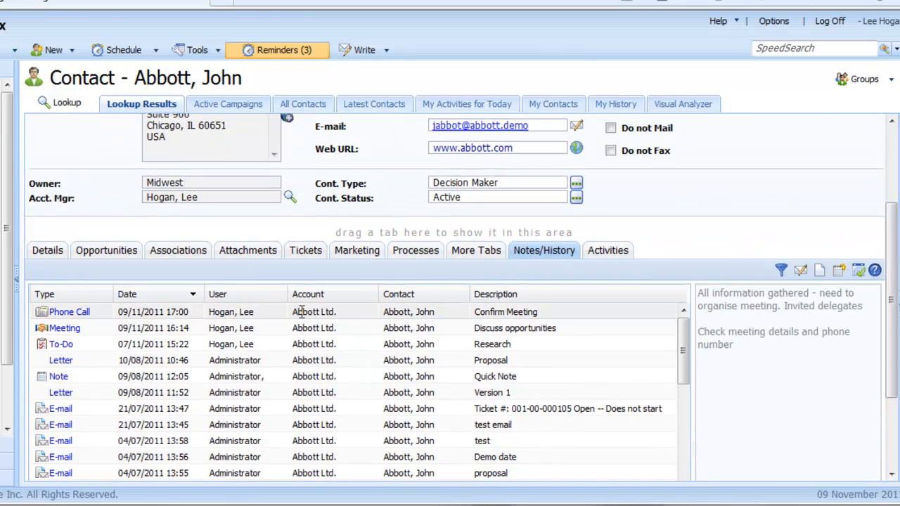
# Step: Filter the contact's notes and history by the type Phone Call
pyautogui.click(782, 270)
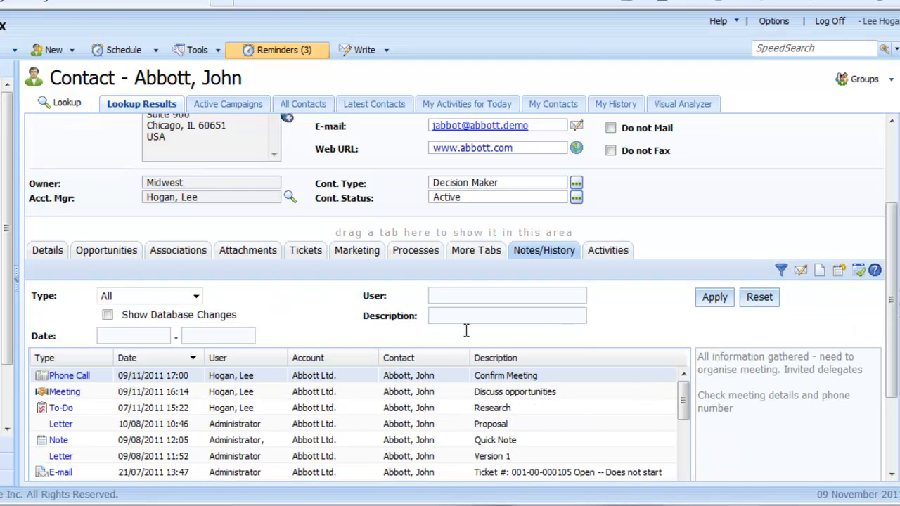
pyautogui.click(195, 296)
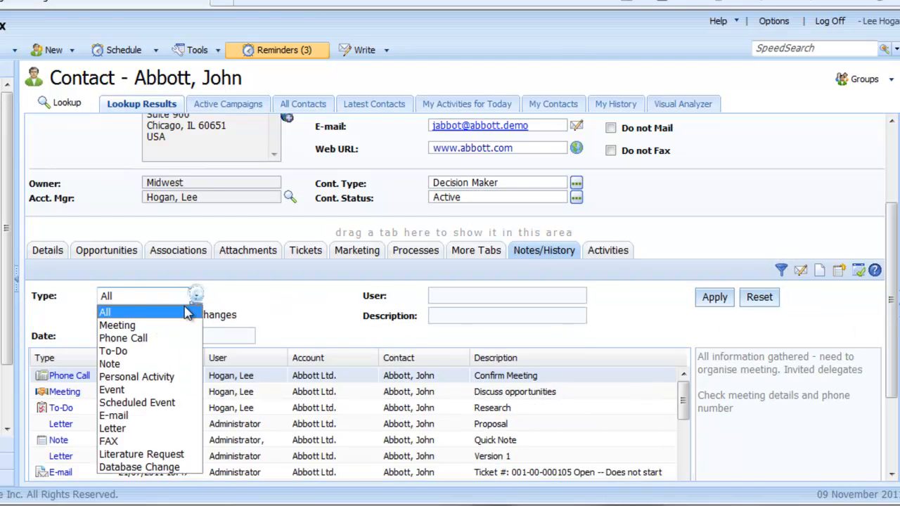
pyautogui.click(162, 338)
pyautogui.click(715, 310)
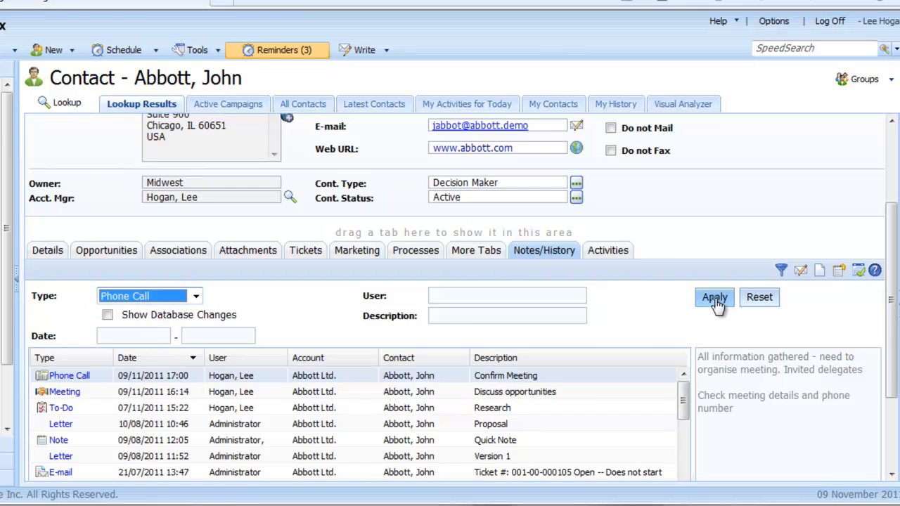
pyautogui.moveTo(894, 363)
pyautogui.mouseDown()
pyautogui.moveTo(894, 429)
pyautogui.moveTo(892, 375)
pyautogui.mouseUp()
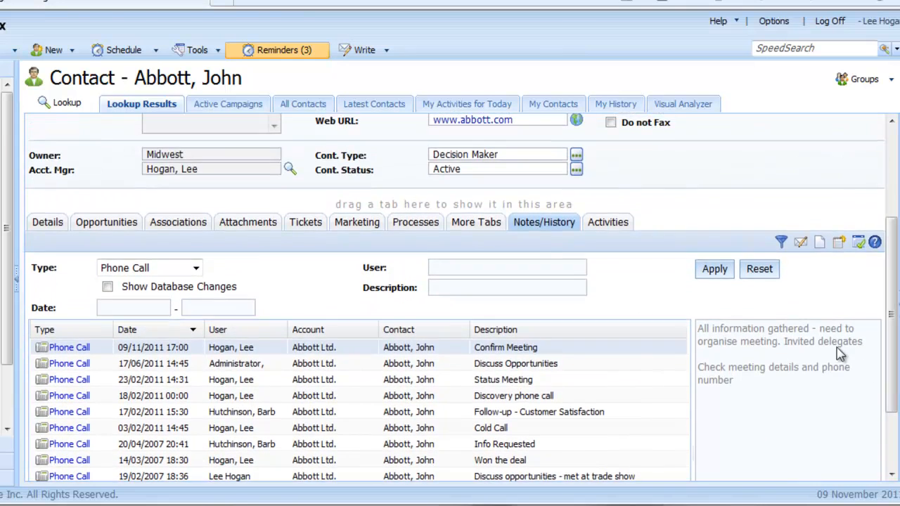
# Step: Reset the history filter to all types and hide the filter options
pyautogui.click(759, 271)
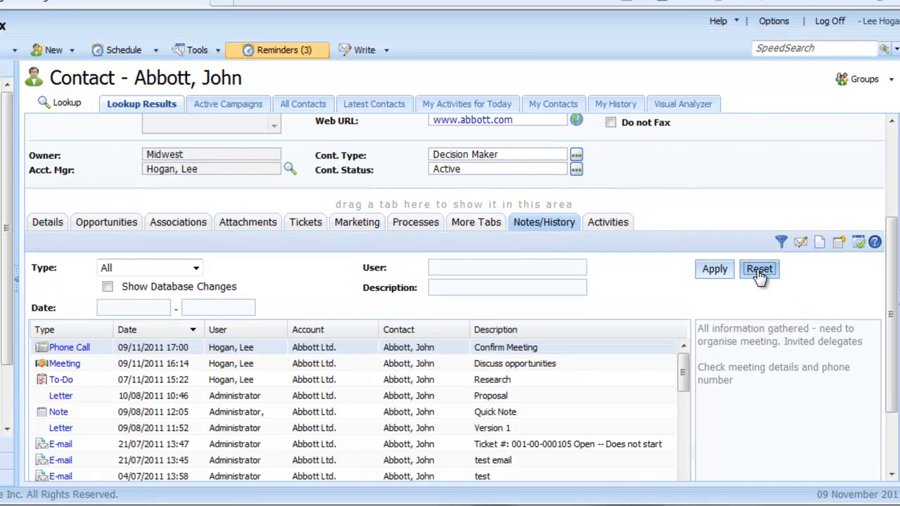
pyautogui.moveTo(891, 337); pyautogui.dragTo(891, 327)
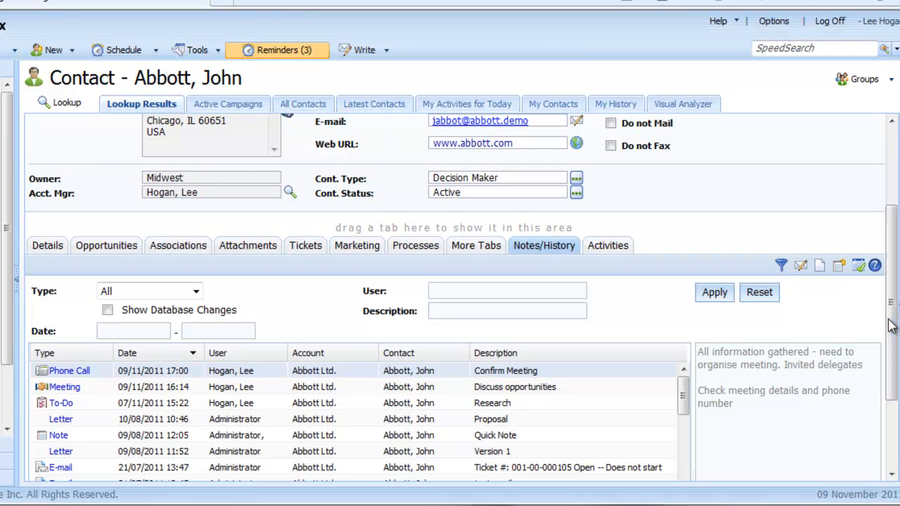
pyautogui.click(782, 266)
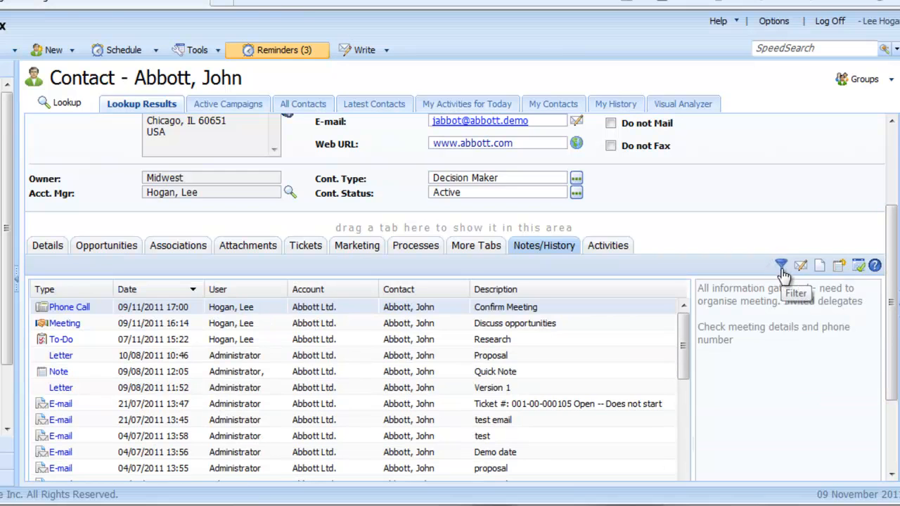
# Step: Generate an e-mail from the "Discuss opportunities" meeting in the history to view its contents, and close the message without sending
pyautogui.click(417, 323)
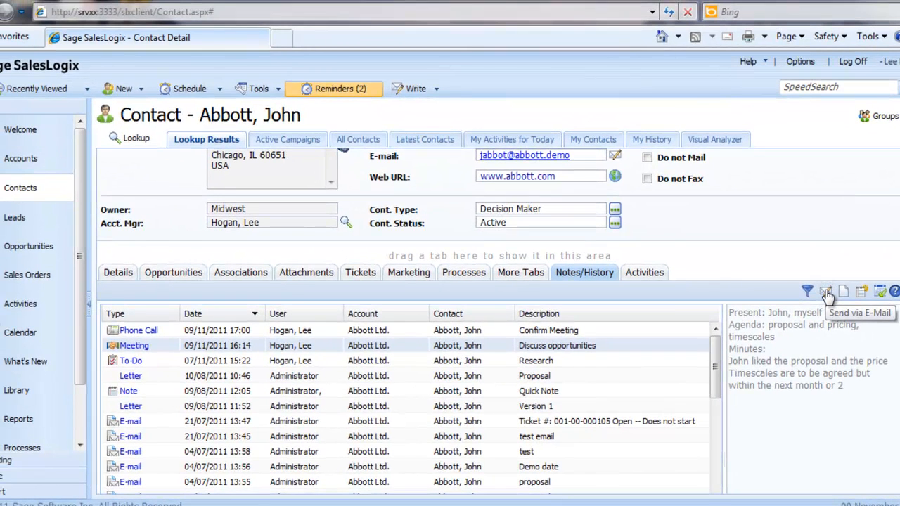
pyautogui.click(811, 277)
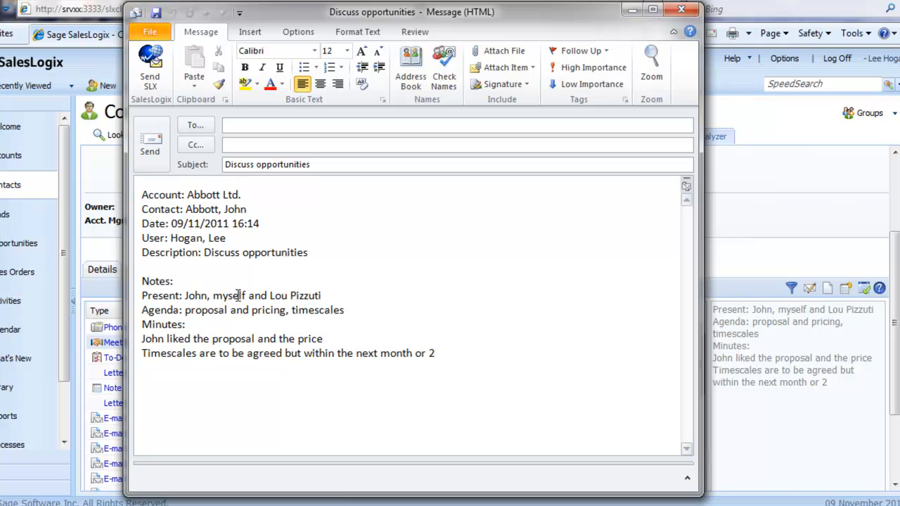
pyautogui.click(680, 12)
pyautogui.click(453, 294)
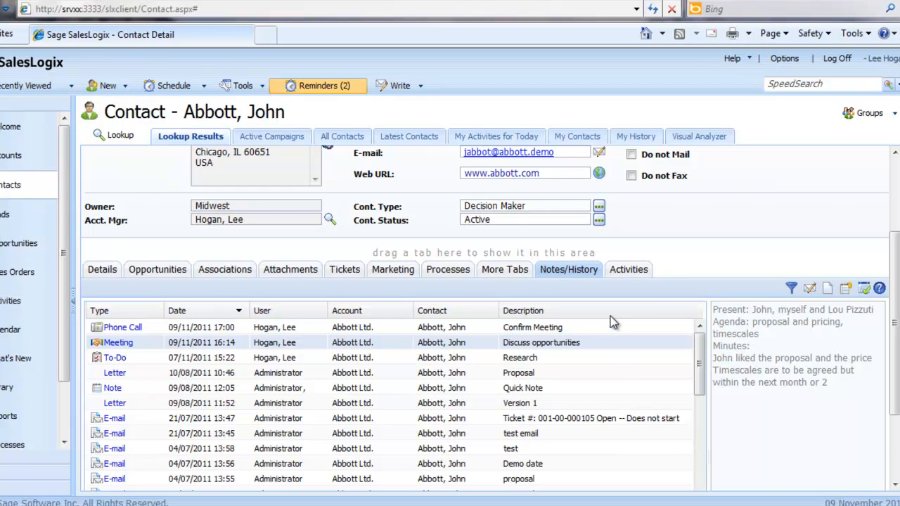
# Step: View the form for inserting a new note on the contact, and cancel it
pyautogui.click(847, 294)
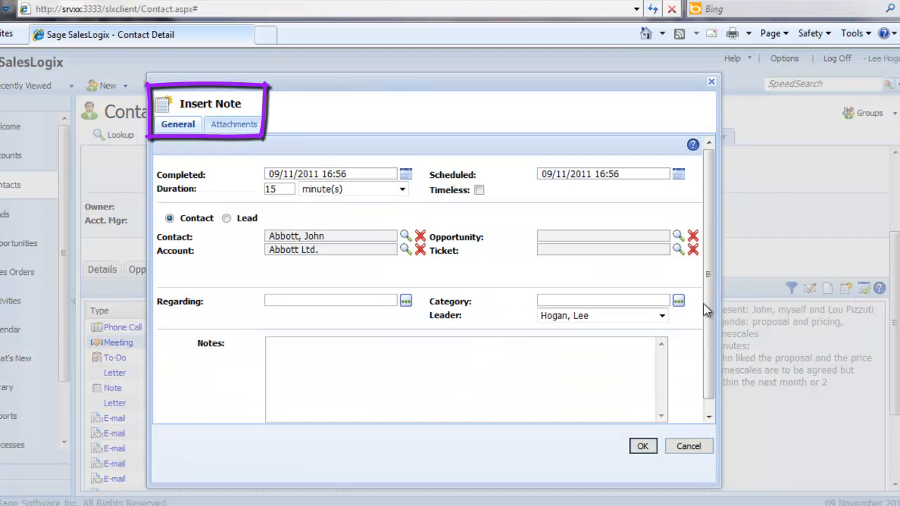
pyautogui.click(685, 453)
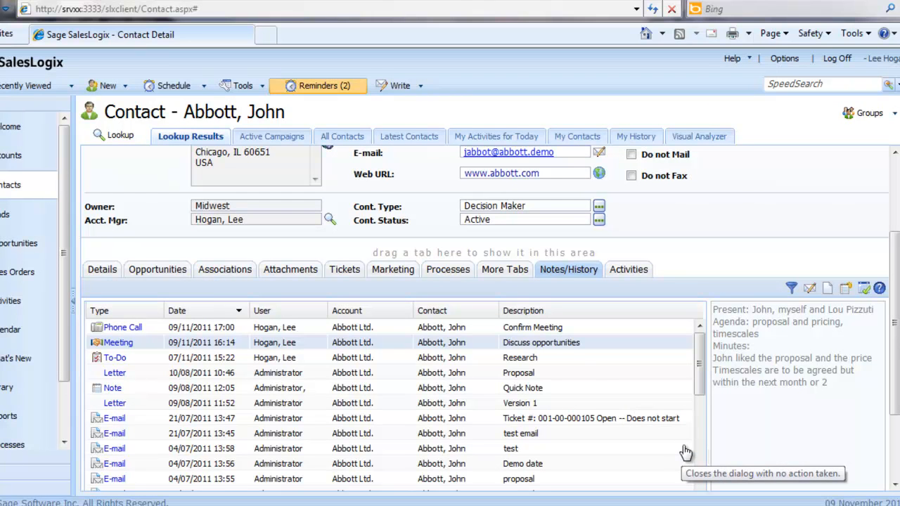
# Step: Start completing a new unscheduled phone call for the contact, with the regarding set to "Follow up - next step"
pyautogui.click(869, 294)
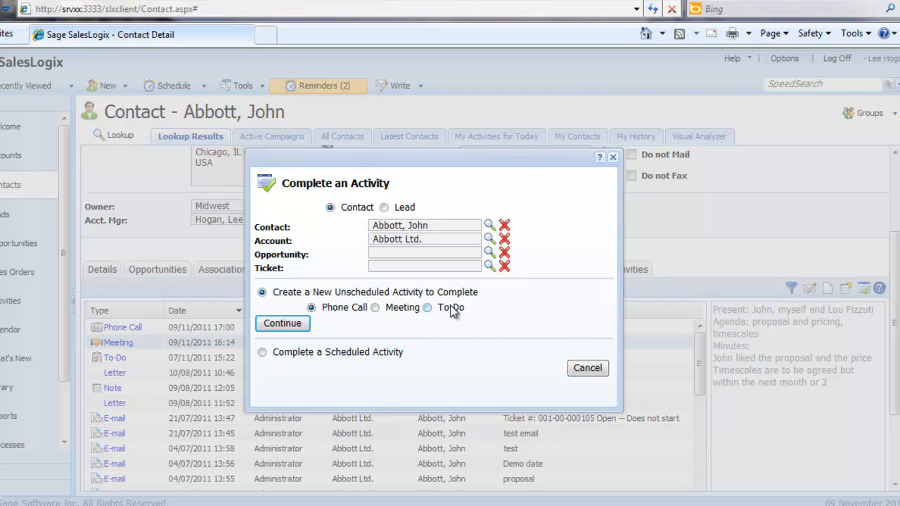
pyautogui.click(281, 324)
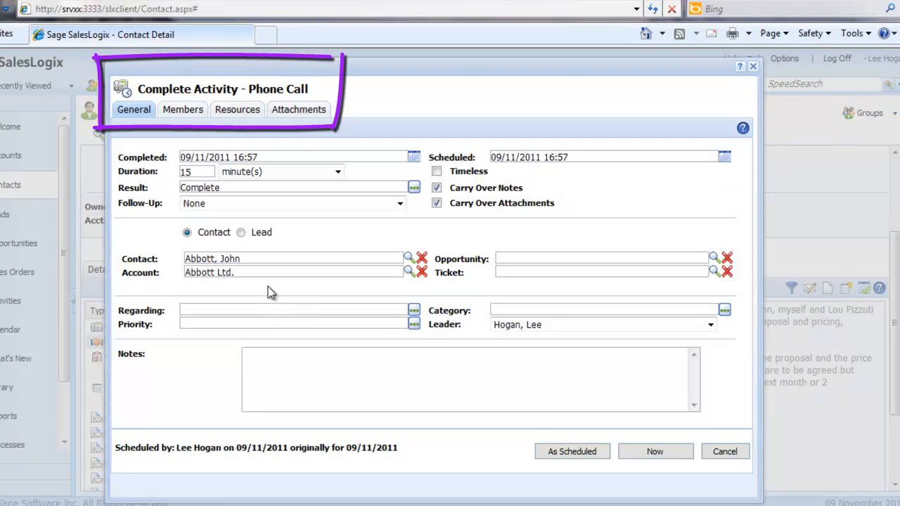
pyautogui.click(413, 312)
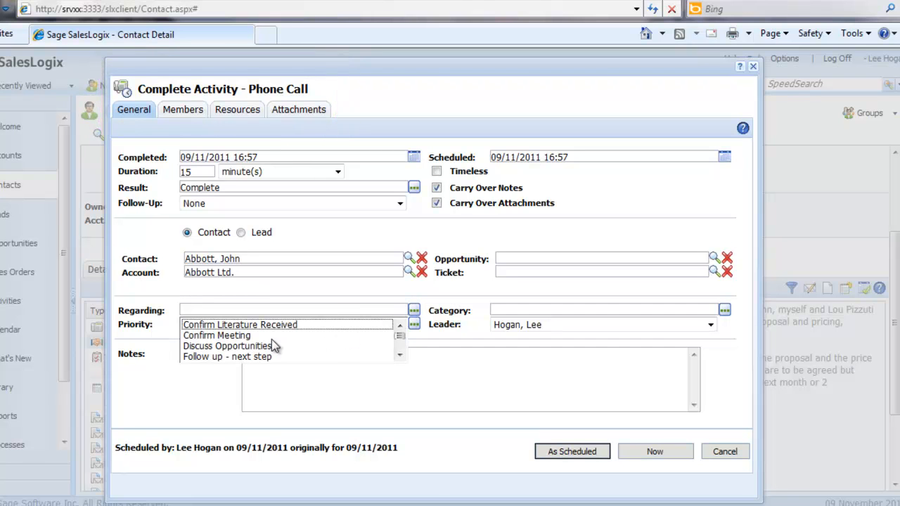
pyautogui.click(254, 357)
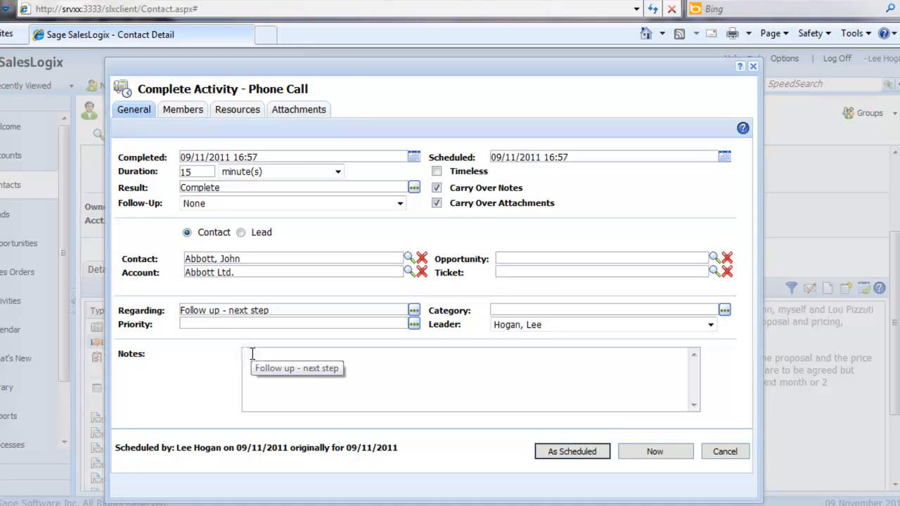
# Step: Enter a note that the contact phoned to discuss next steps, and complete the phone call as scheduled
pyautogui.write('John phoned to discuss next steps')
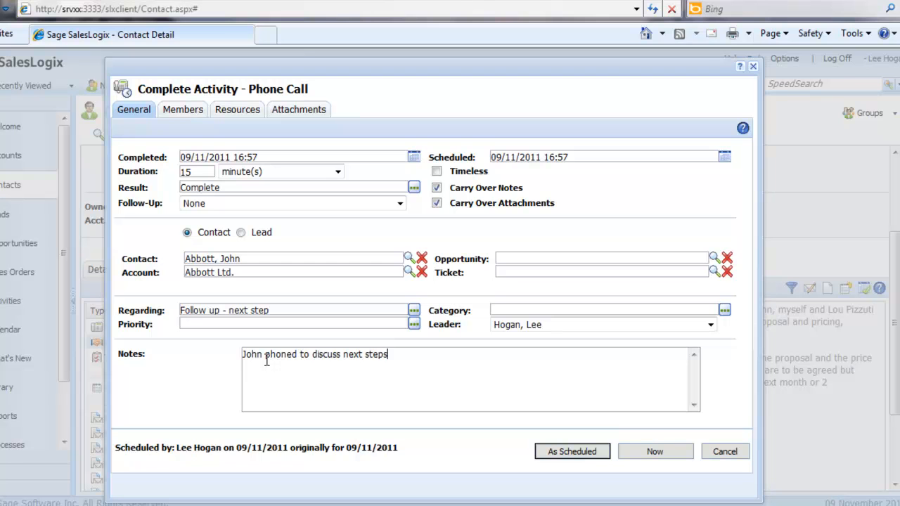
pyautogui.click(552, 456)
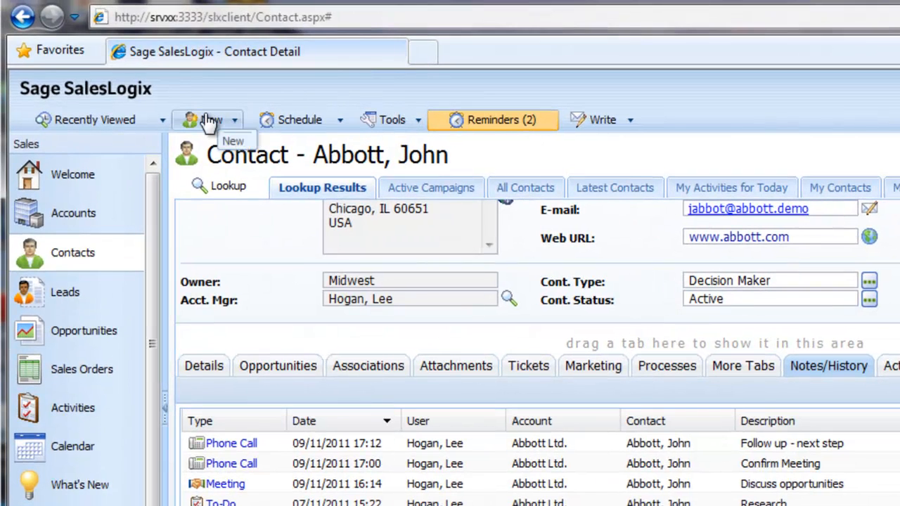
pyautogui.click(210, 121)
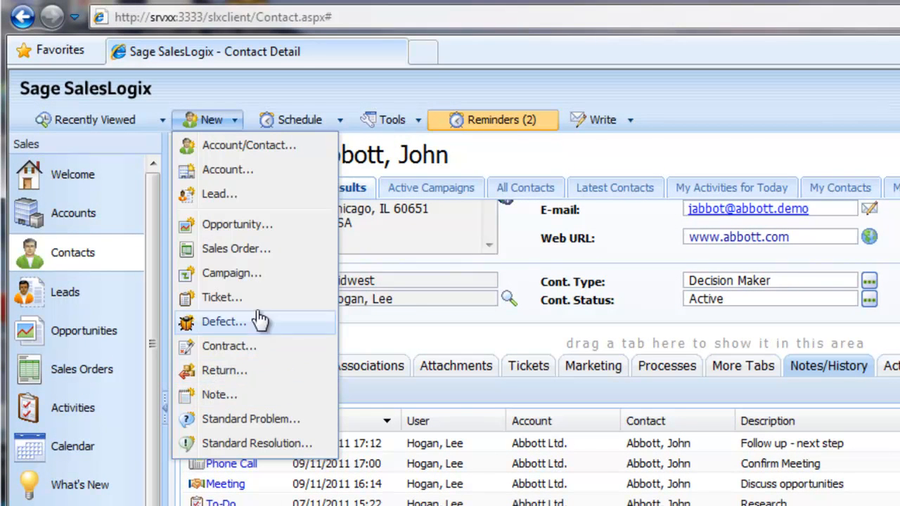
pyautogui.click(301, 121)
pyautogui.click(299, 119)
pyautogui.click(302, 121)
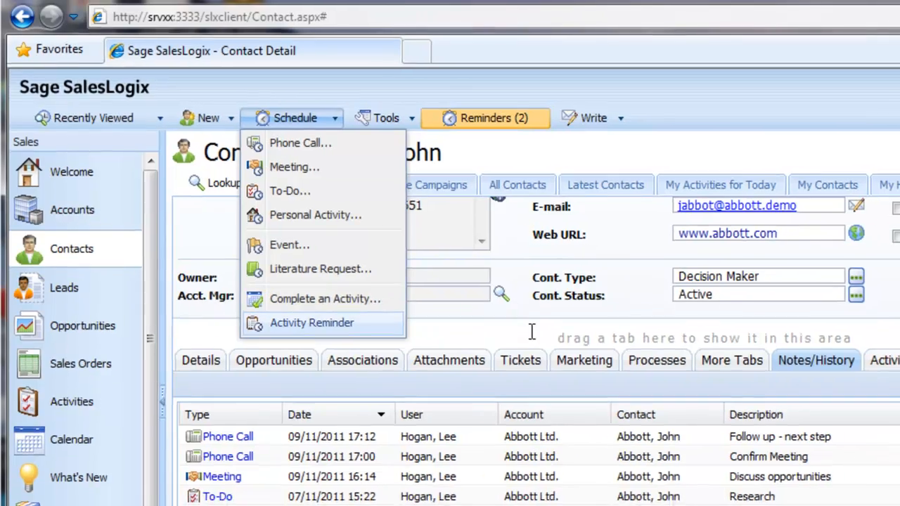
pyautogui.click(540, 335)
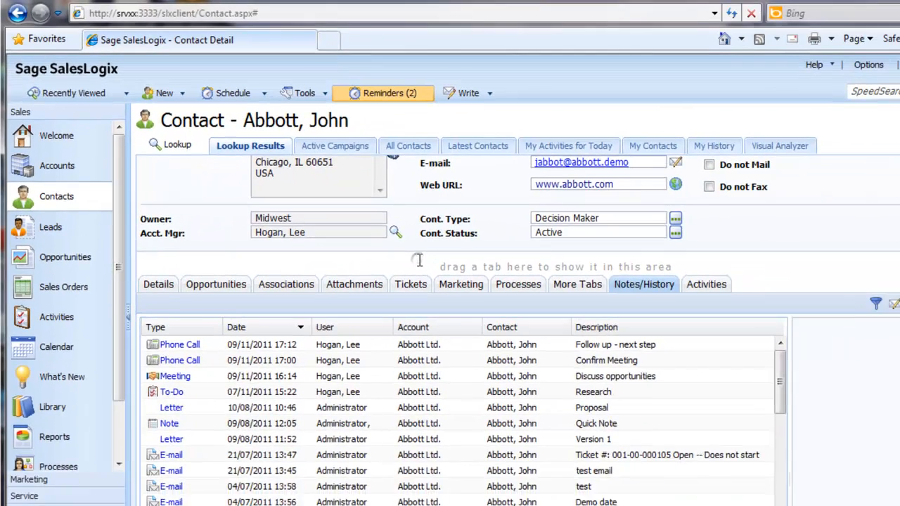